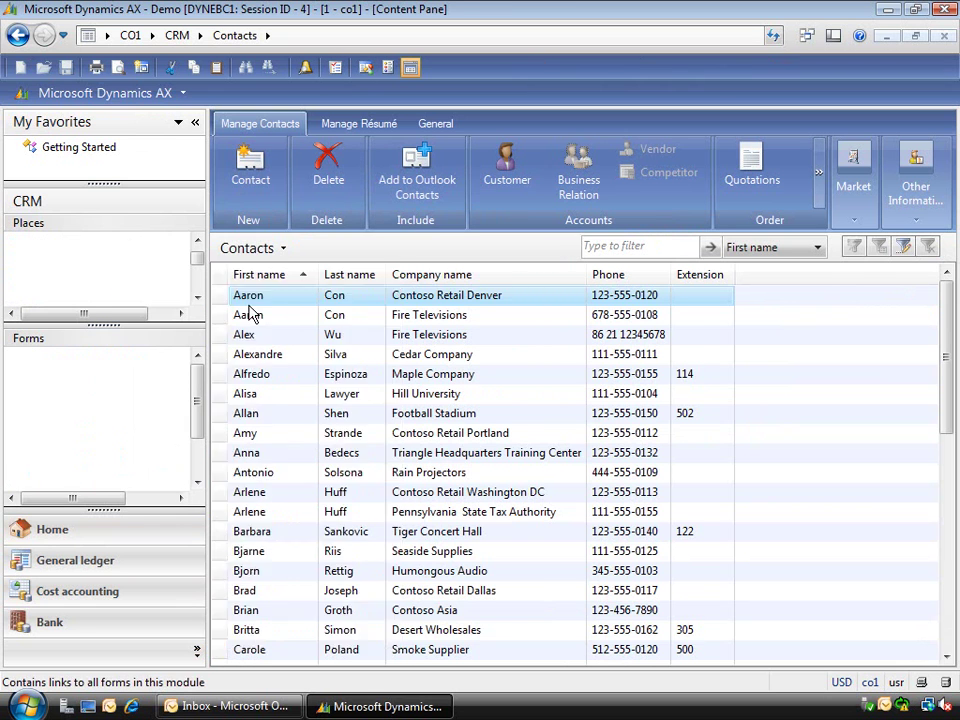
Open the employee details form in the Human Resources module
click(250, 300)
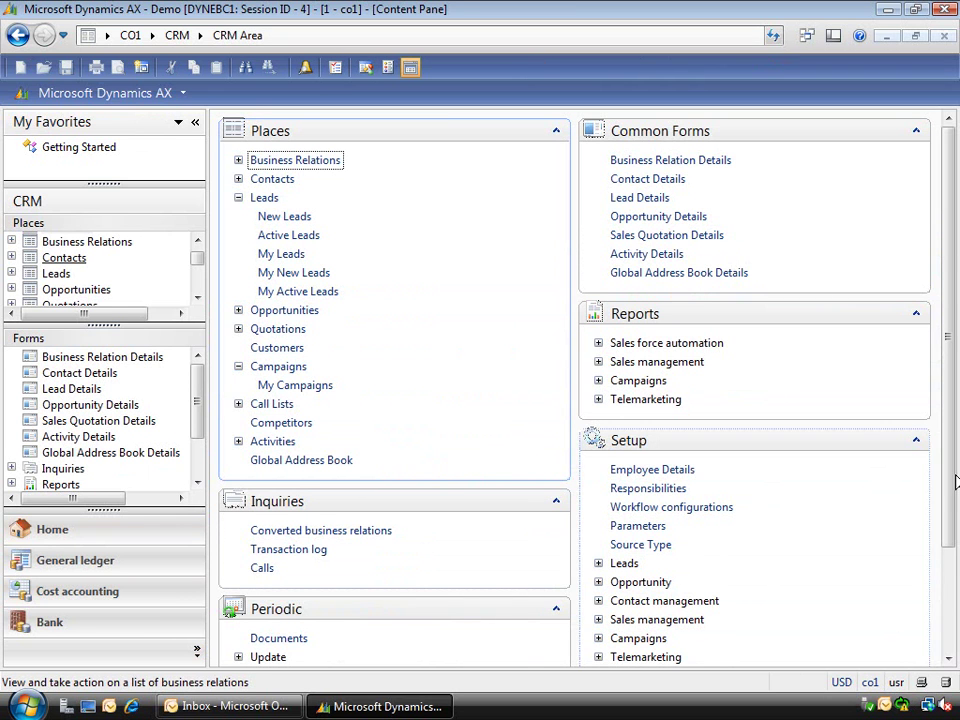
drag(955, 489, 953, 612)
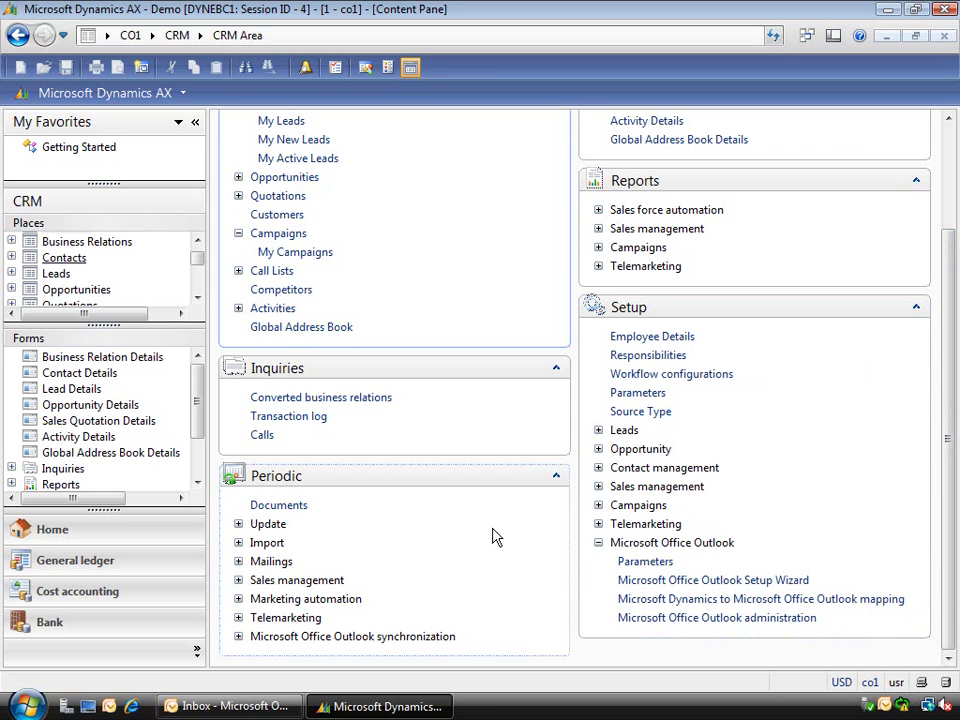
click(197, 652)
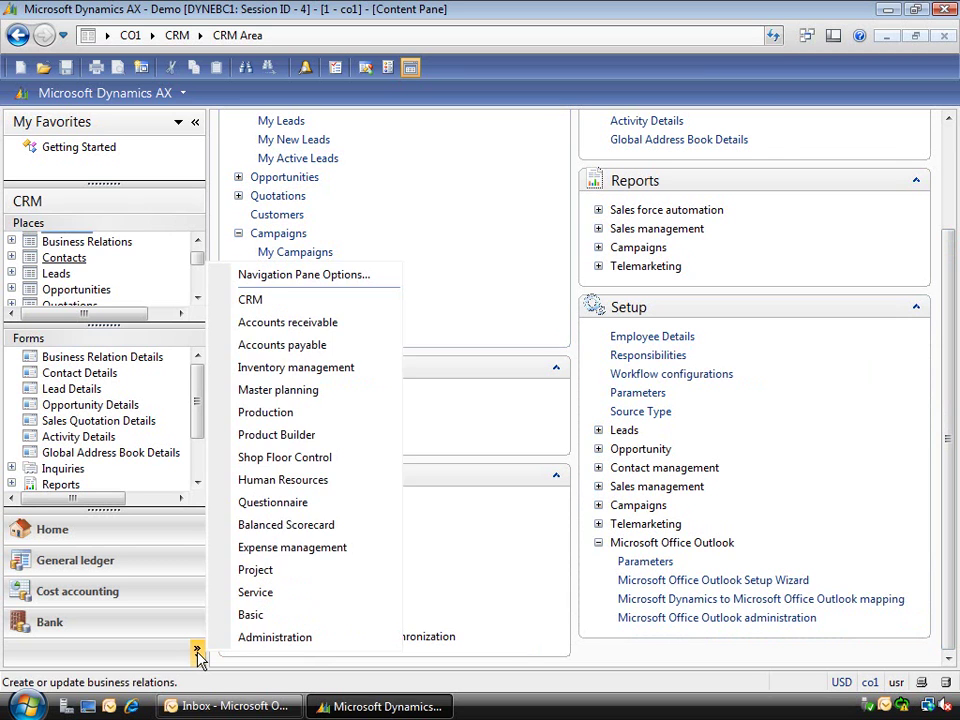
click(243, 482)
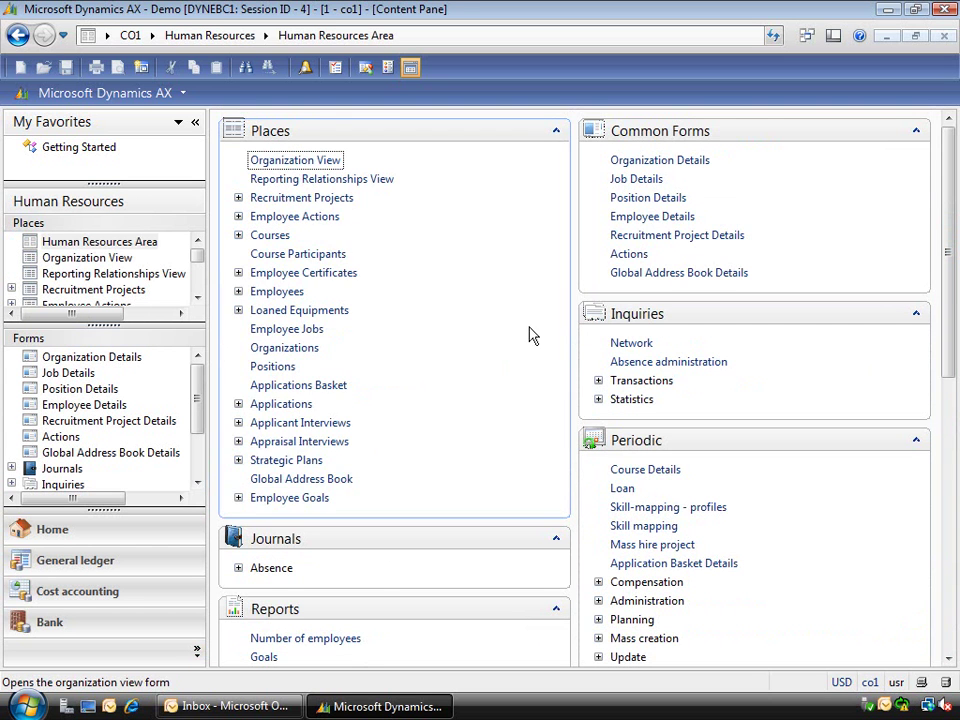
click(642, 218)
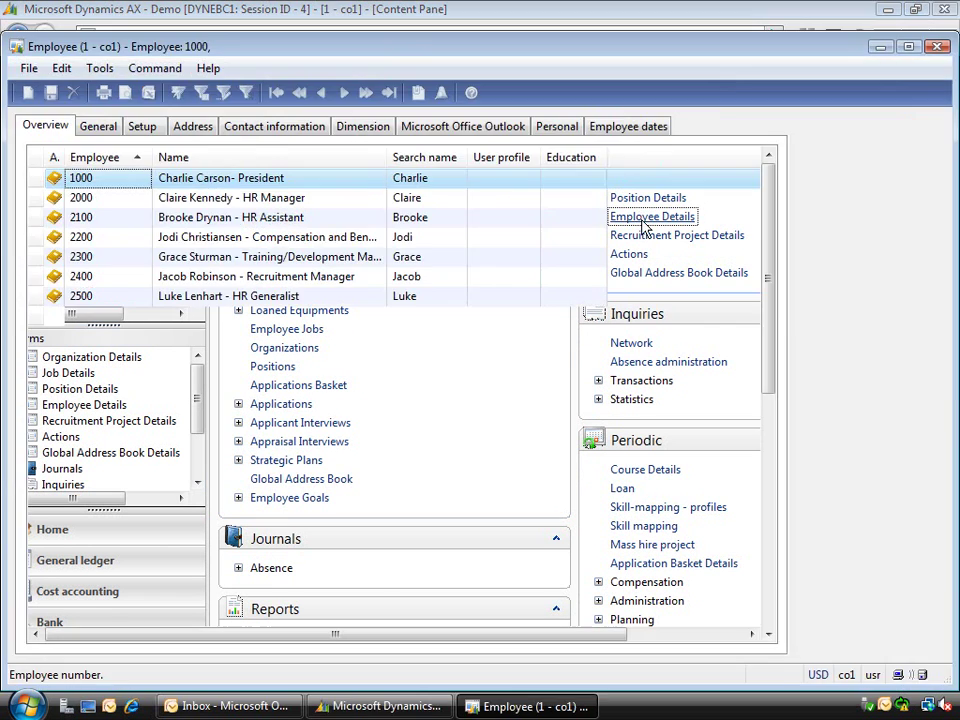
Filter the employee list by the sales rep's first name, review the matching employee's contact information, and close the form
click(195, 243)
right_click(209, 246)
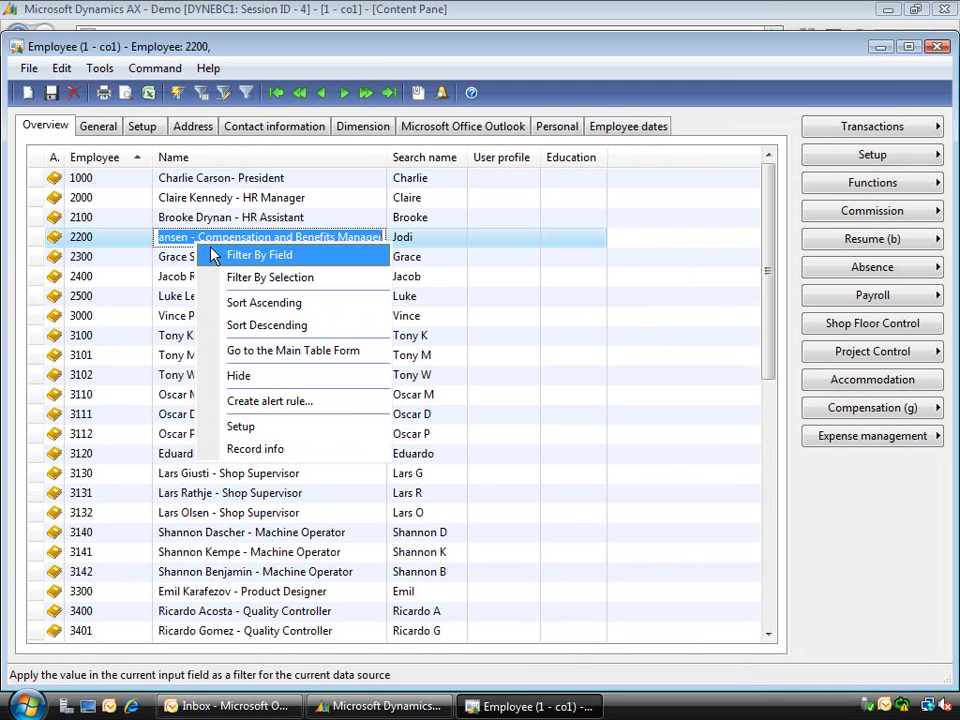
click(214, 256)
text(Nancy)
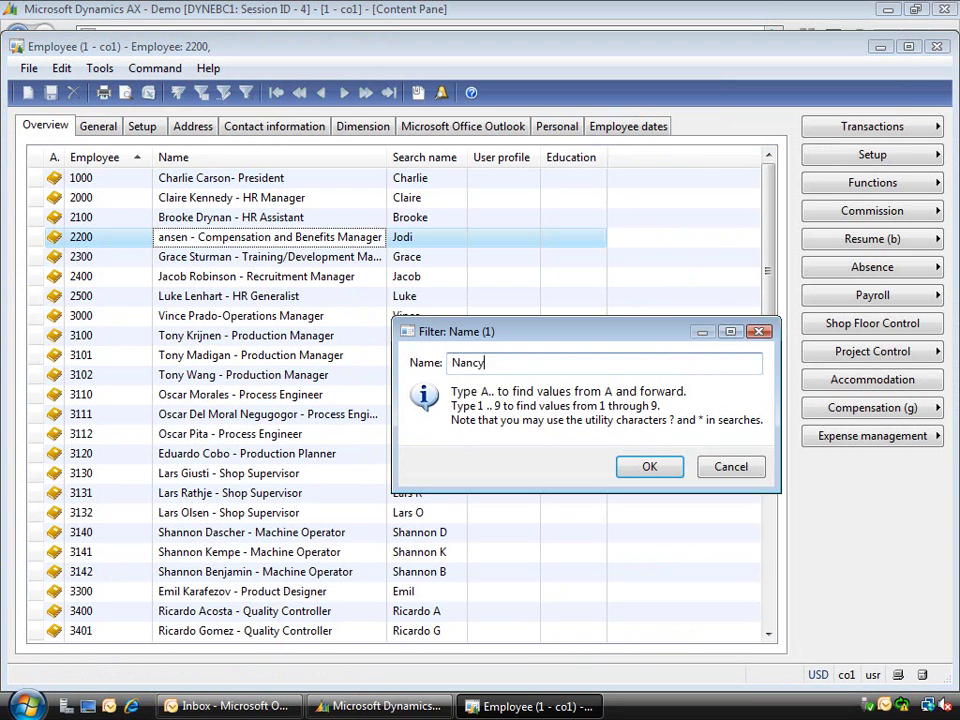
key(Return)
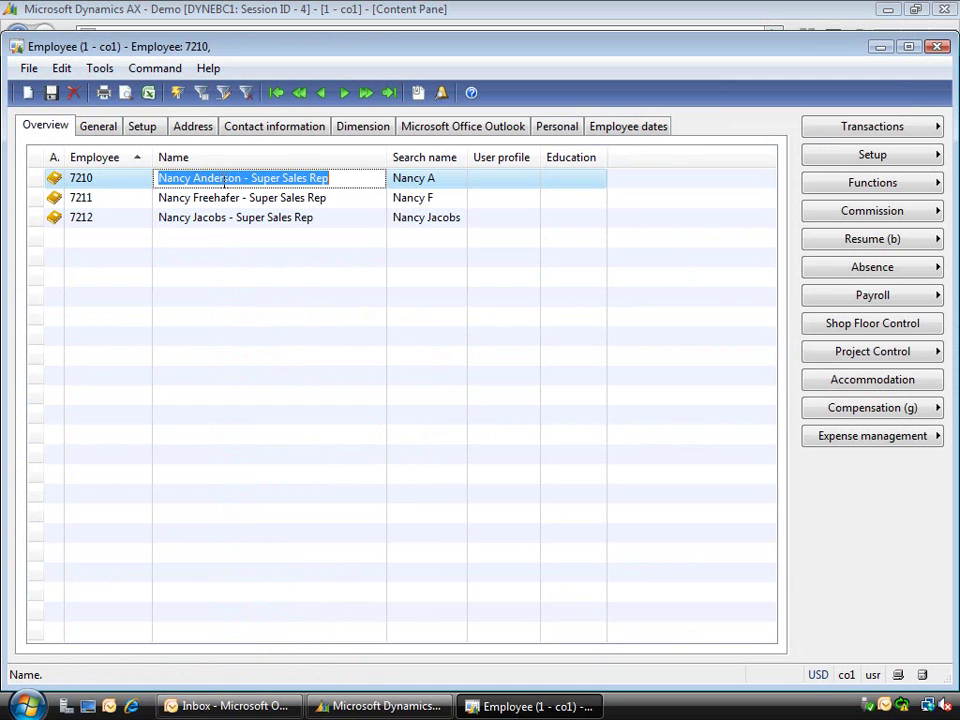
click(305, 128)
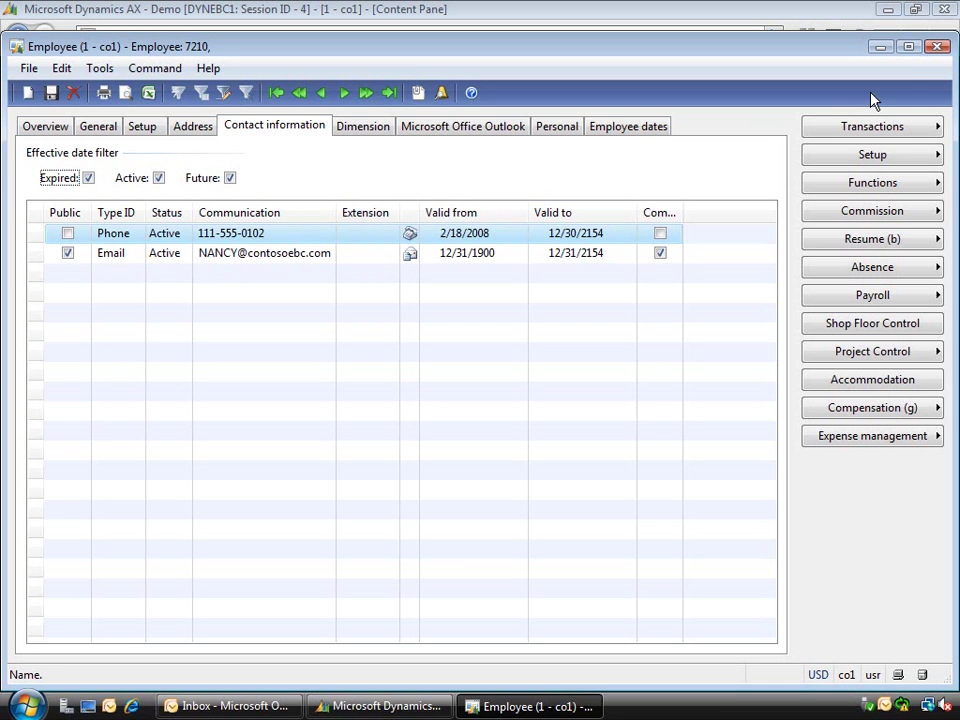
click(937, 50)
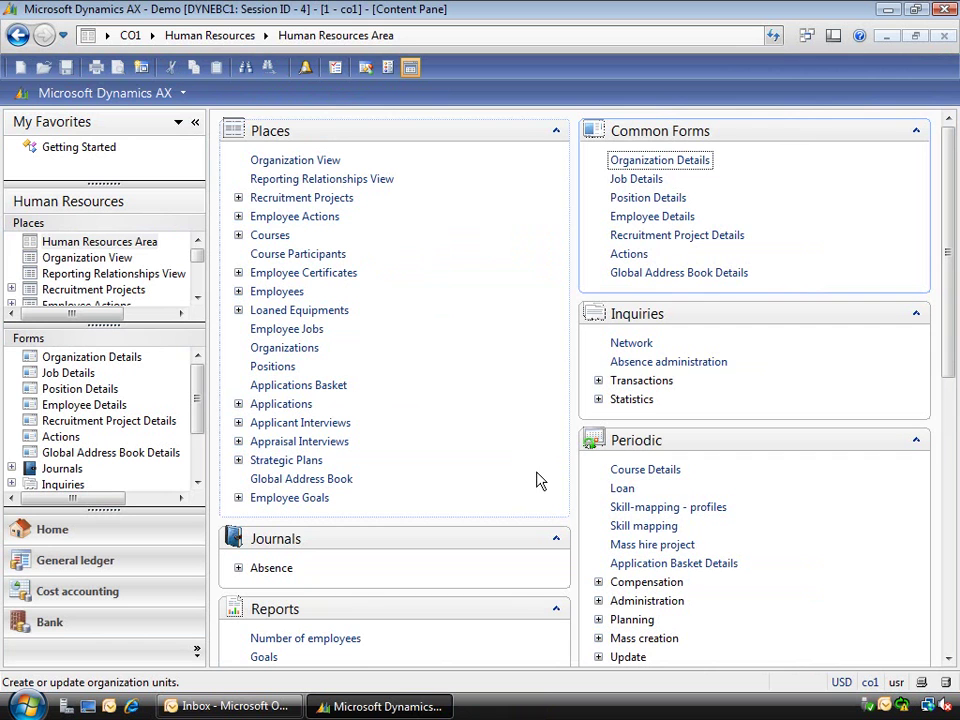
Return to the CRM area and start the Microsoft Office Outlook Setup Wizard, accepting the employee setup to reach the synchronization settings
click(18, 36)
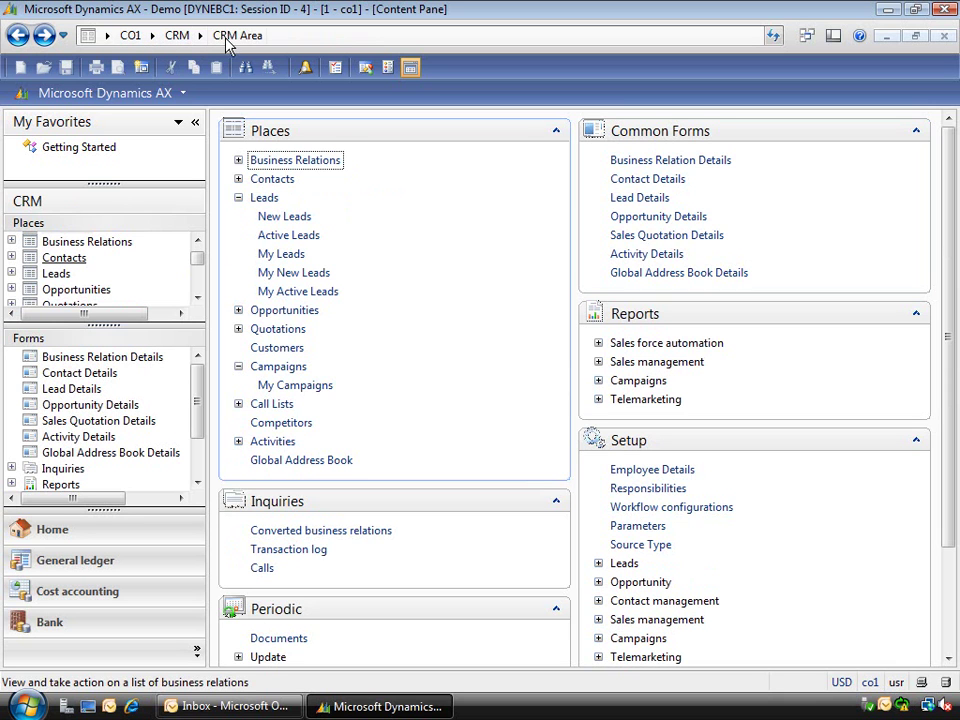
drag(956, 354, 951, 482)
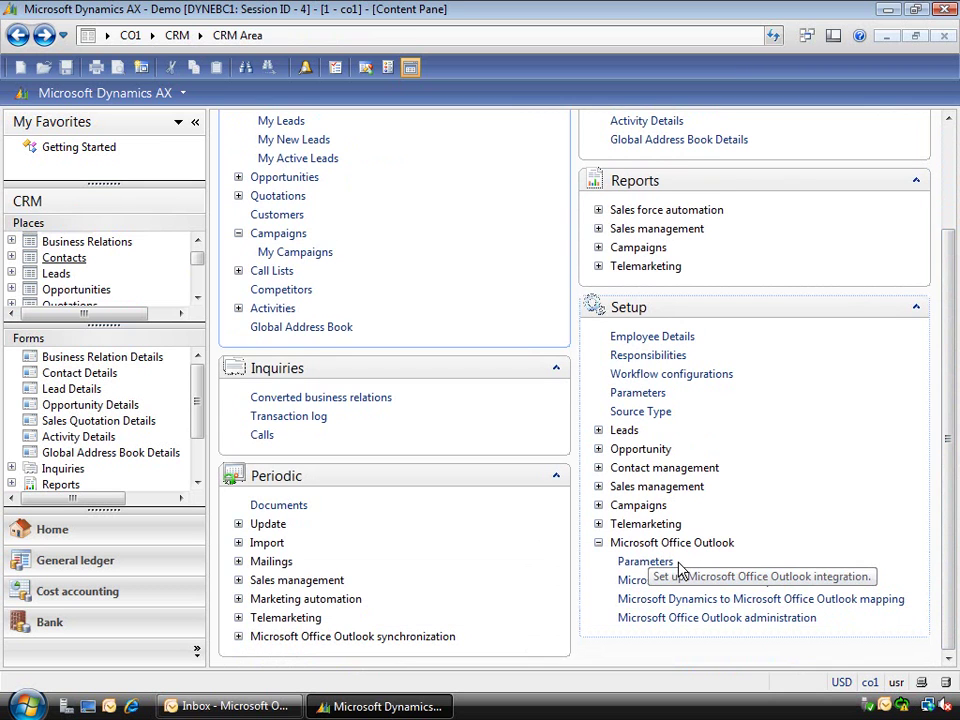
click(714, 580)
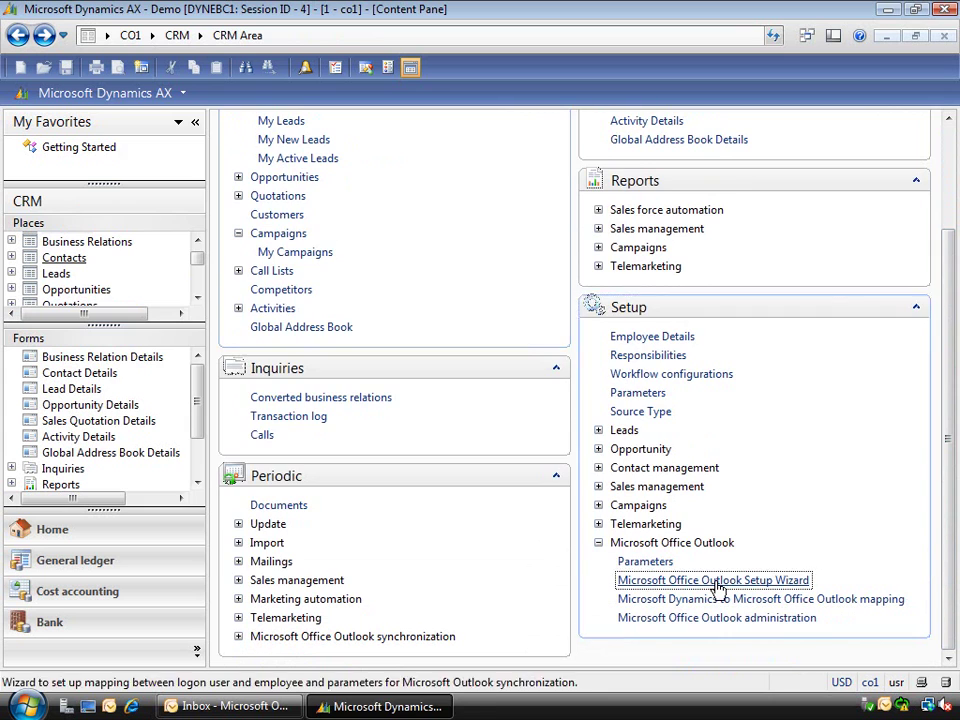
click(799, 531)
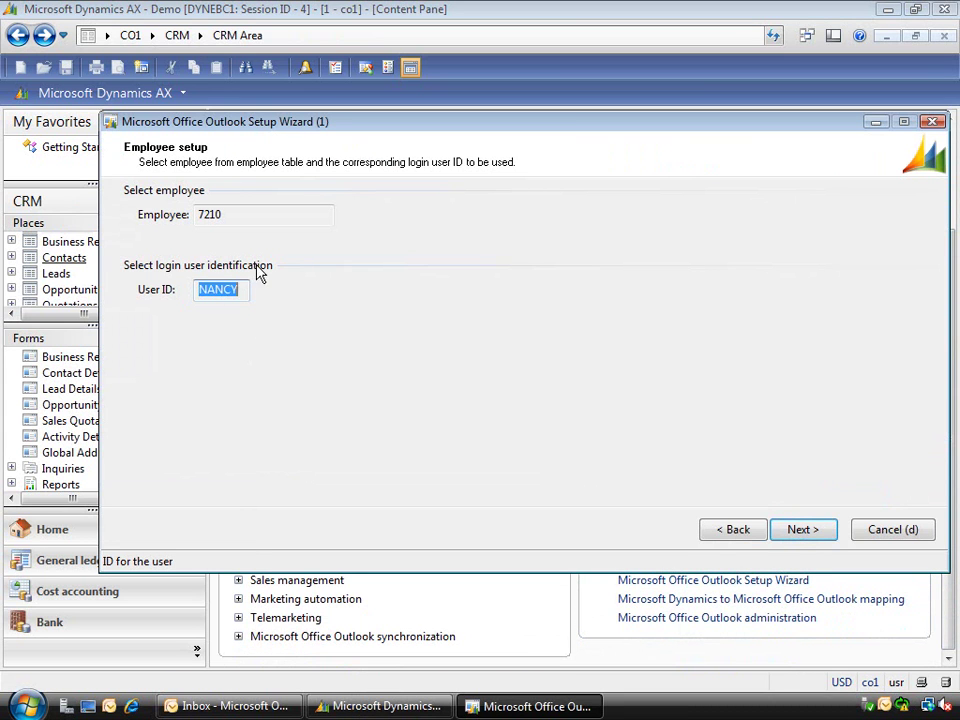
click(797, 531)
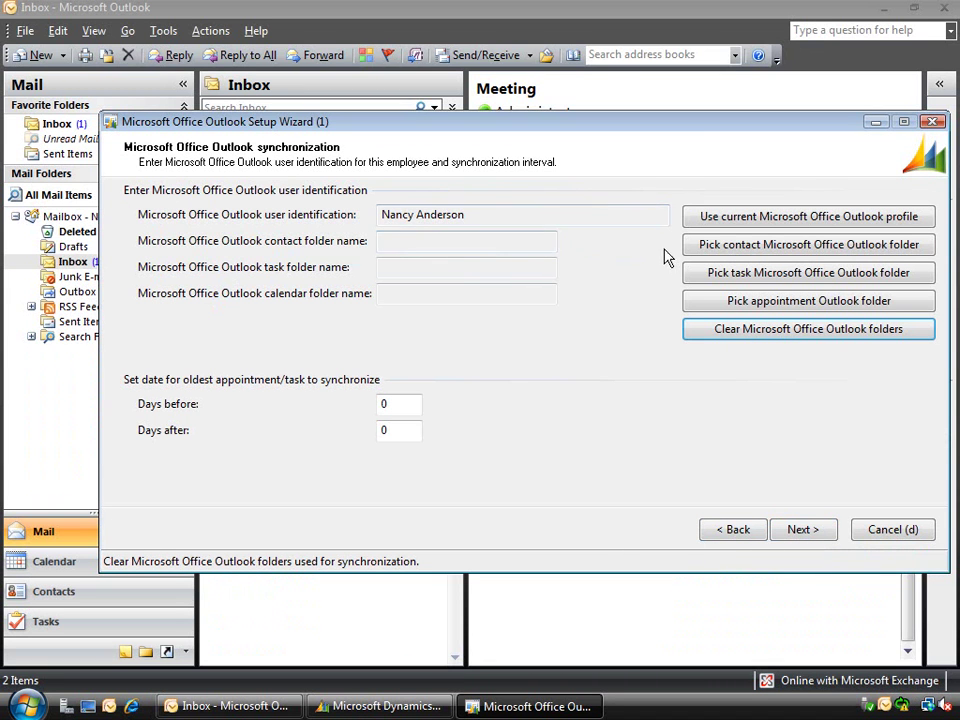
Set the Outlook contact folder for synchronization to the mailbox's Contacts folder and return to the setup wizard
click(800, 246)
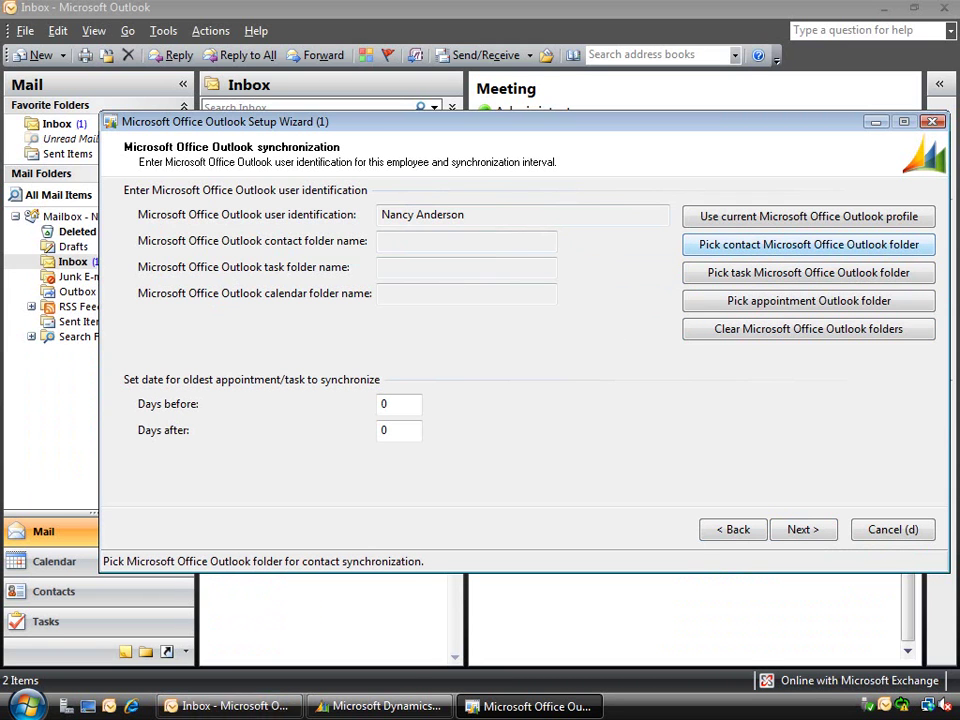
click(287, 706)
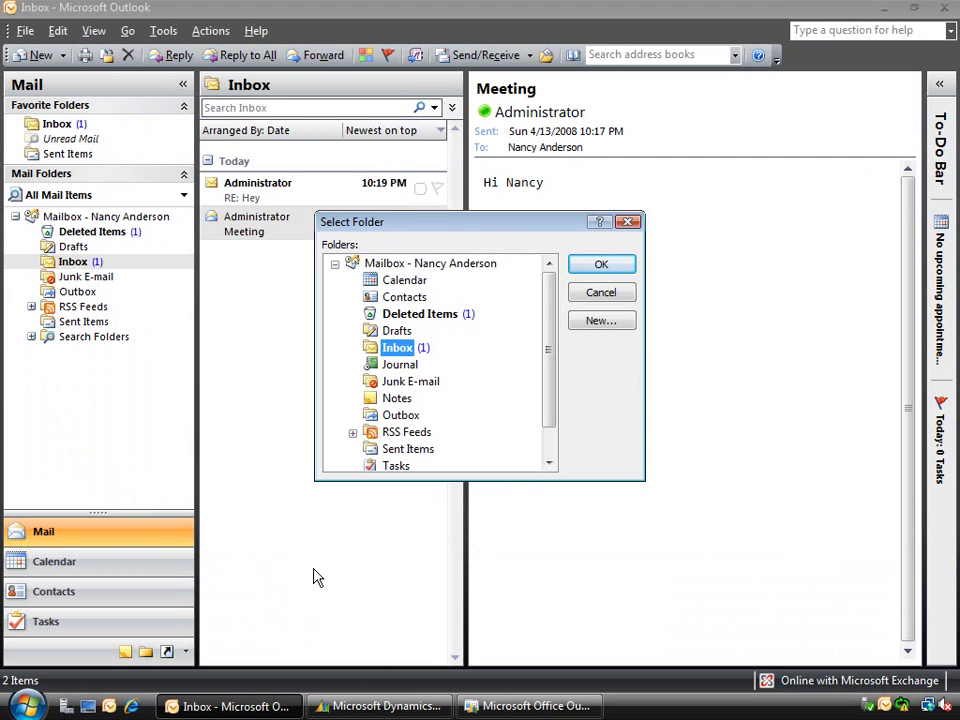
click(403, 297)
click(598, 267)
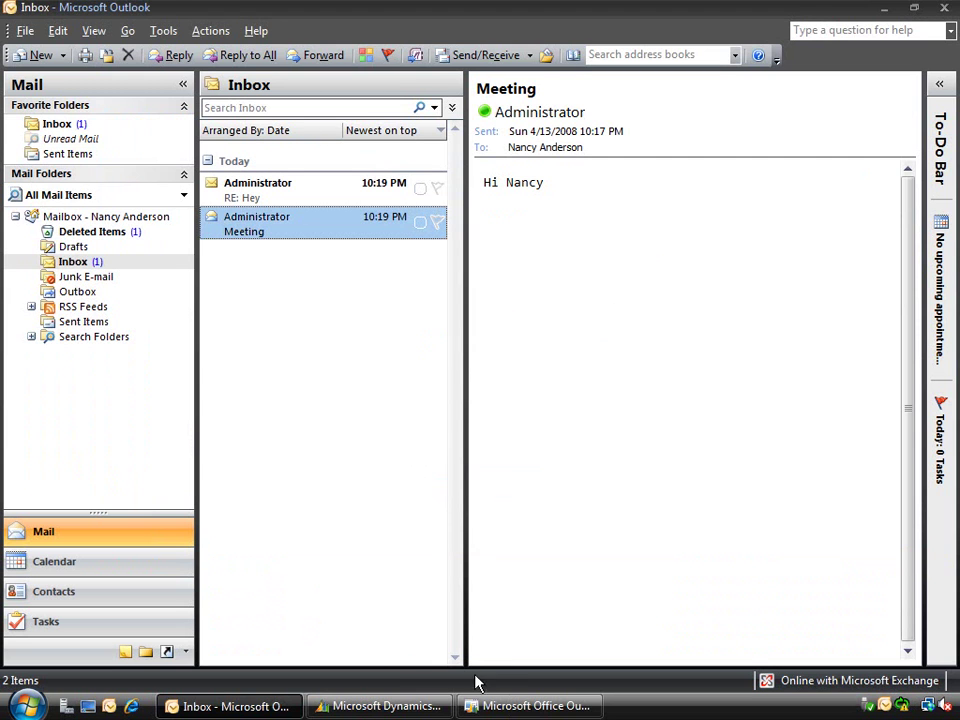
click(500, 706)
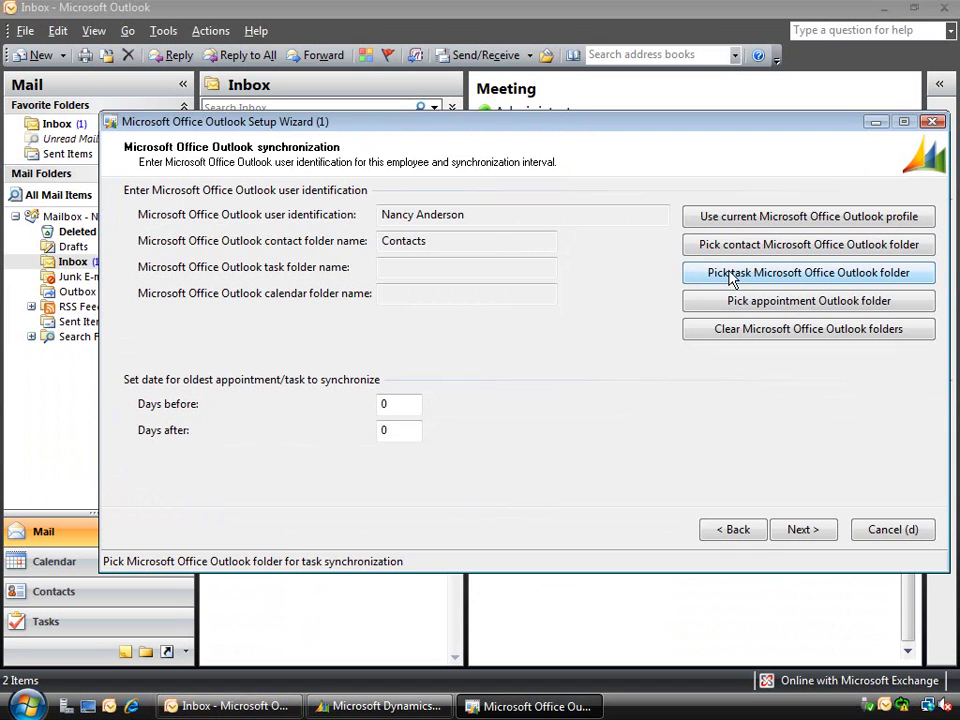
Set the Outlook task folder for synchronization to the mailbox's Tasks folder and return to the setup wizard
click(290, 706)
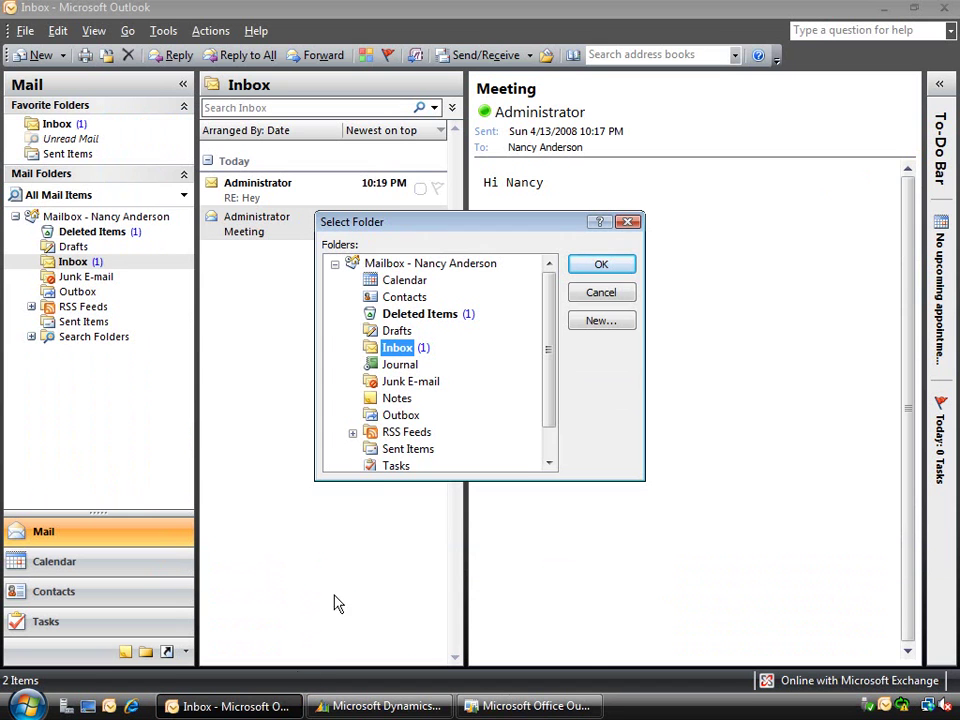
click(398, 466)
click(580, 265)
click(505, 705)
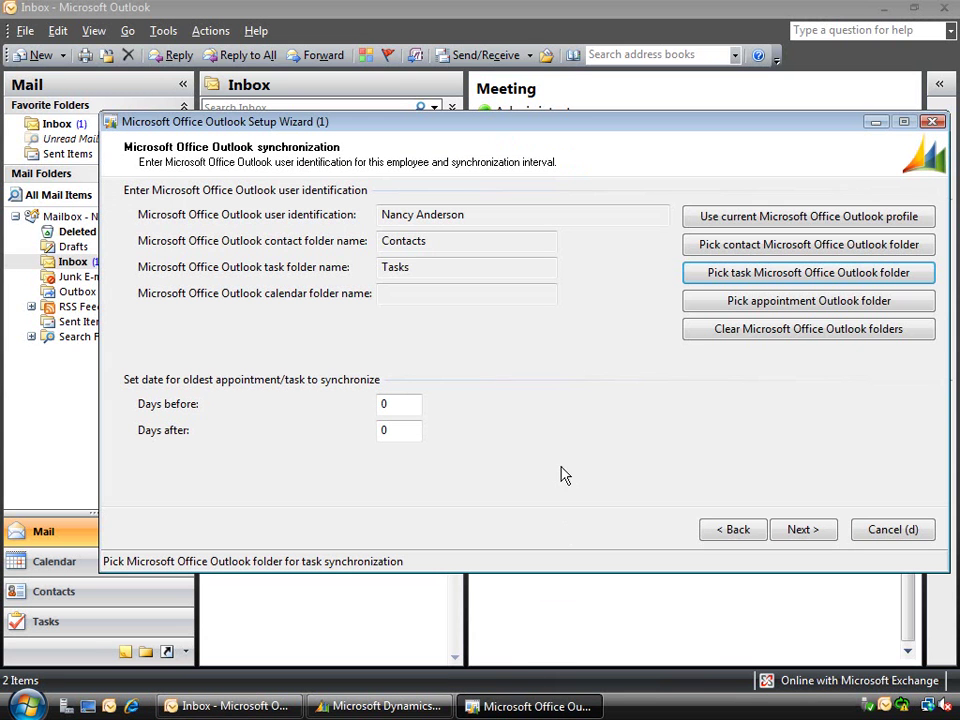
Set the Outlook appointment folder for synchronization to the mailbox's Calendar folder and finish the setup wizard
click(410, 292)
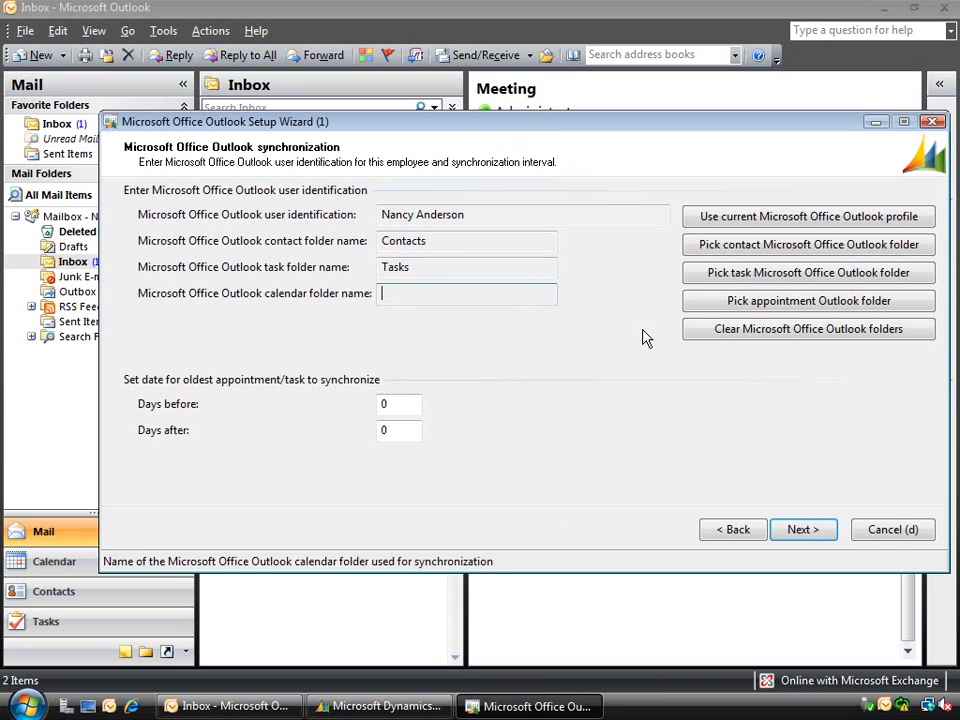
click(742, 305)
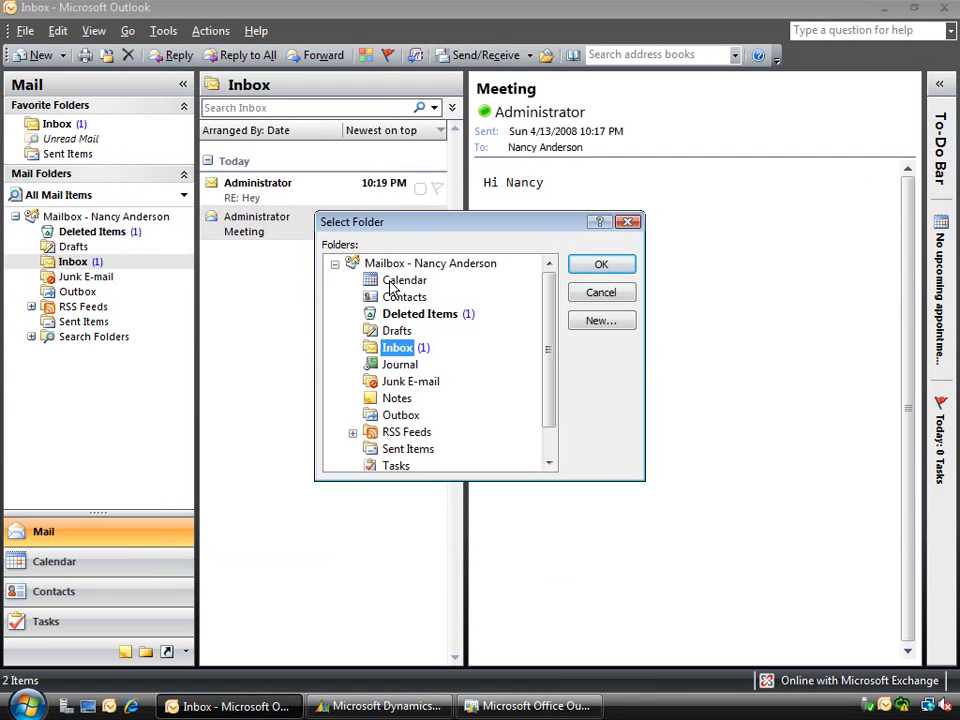
click(400, 281)
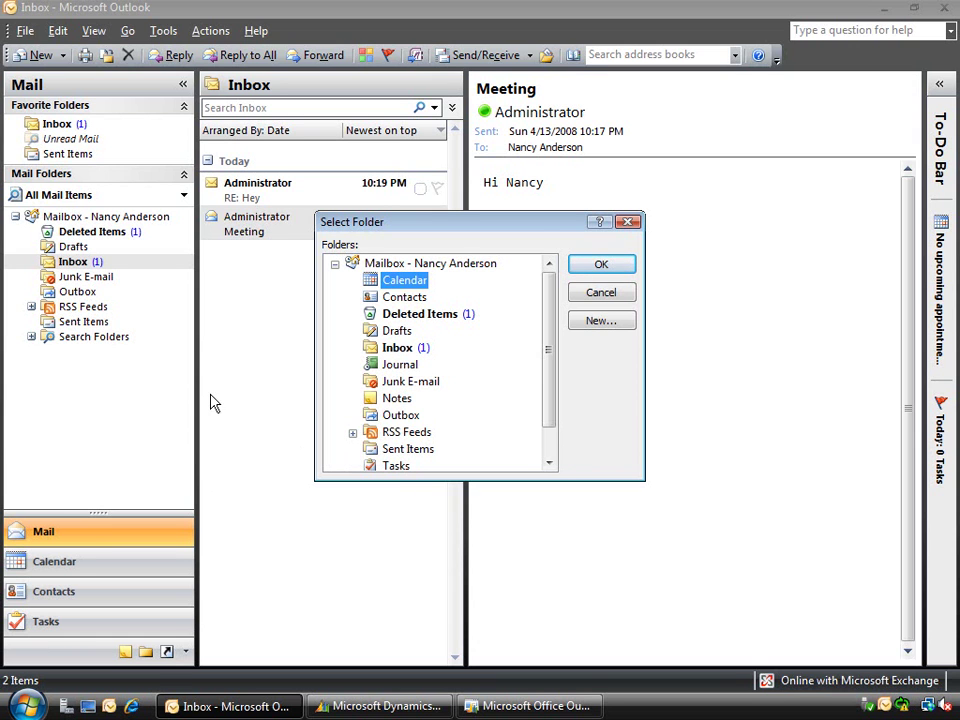
drag(536, 223, 516, 284)
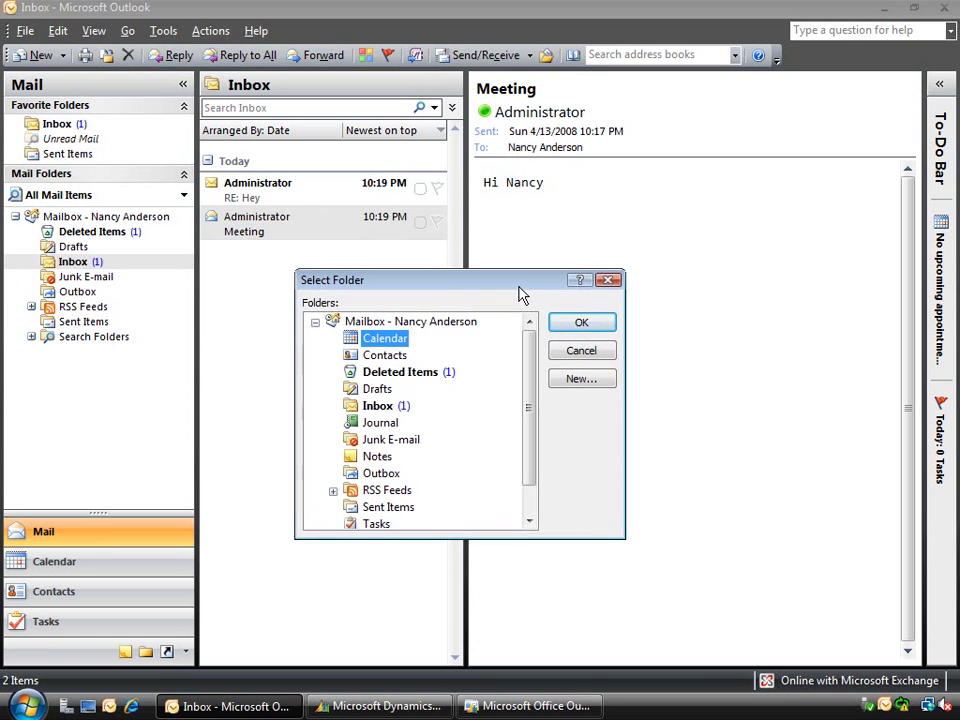
click(573, 331)
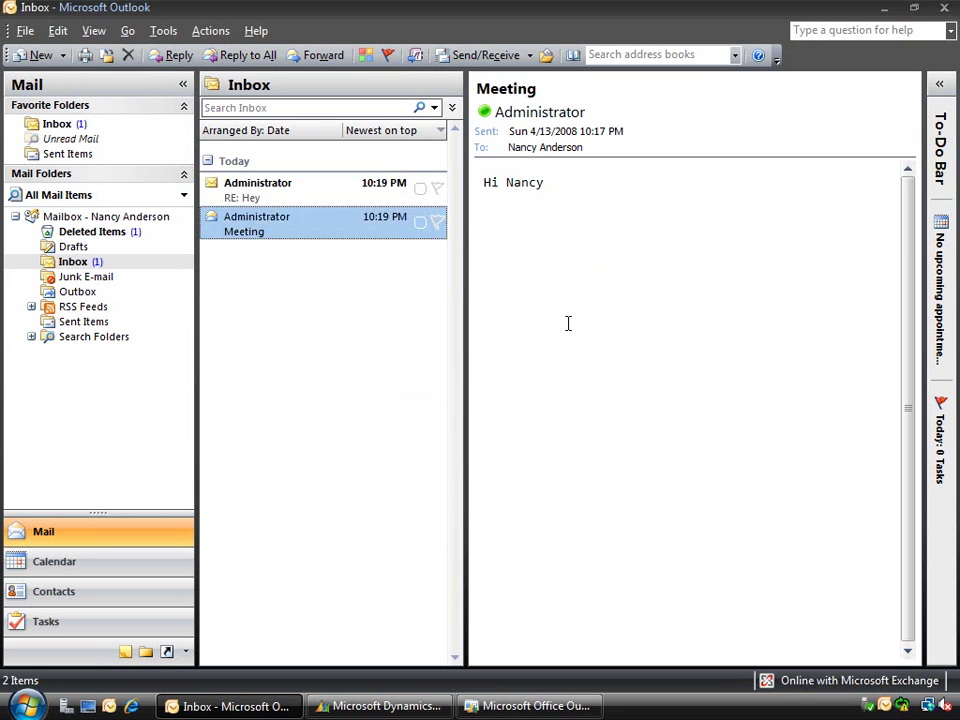
click(511, 710)
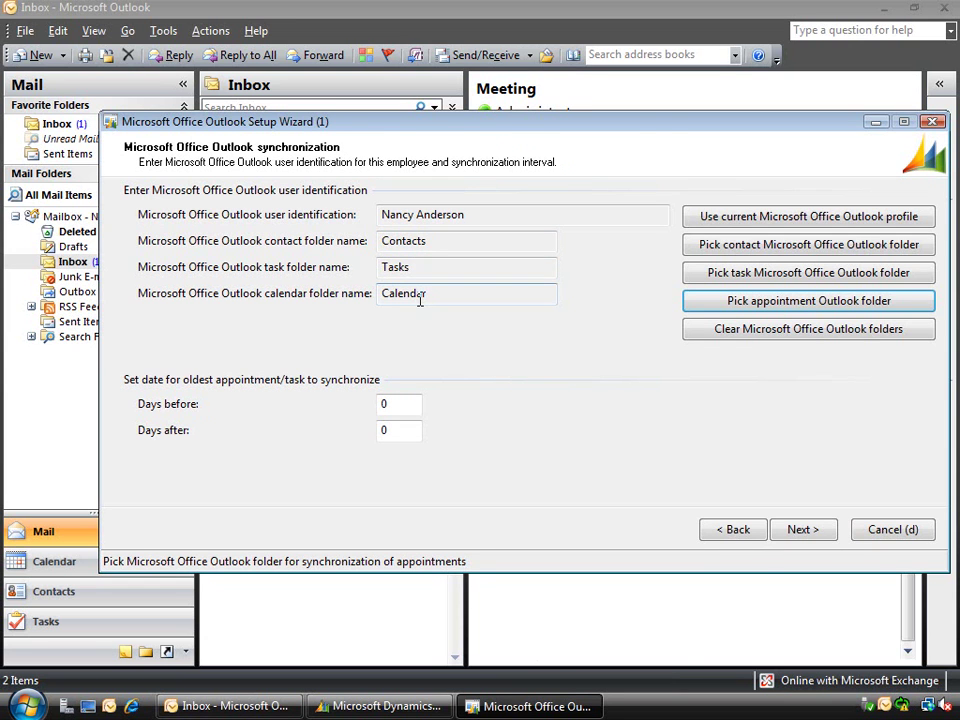
click(805, 540)
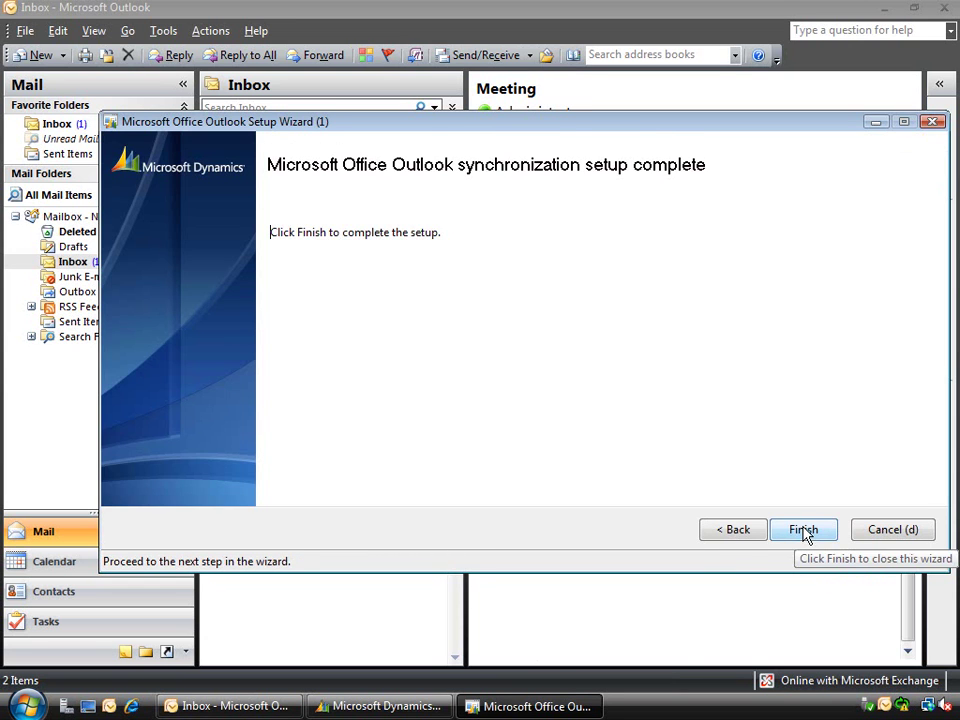
click(804, 530)
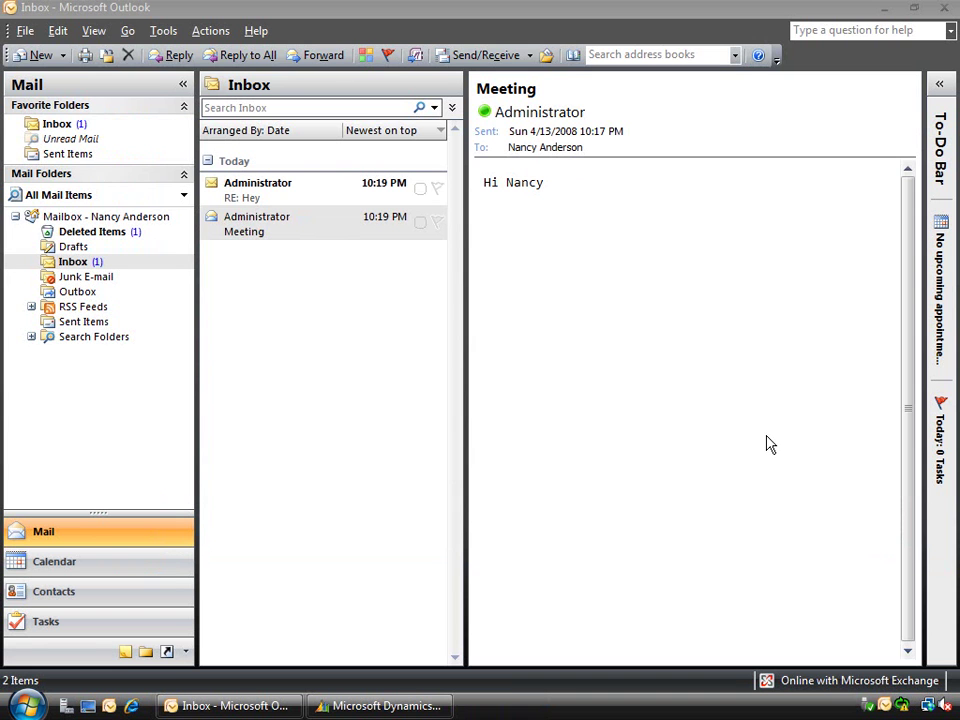
Switch to Microsoft Dynamics AX and add the Contoso Retail Denver contact from the CRM contacts list to the Outlook contacts
click(407, 708)
scroll(403, 356, up, 3)
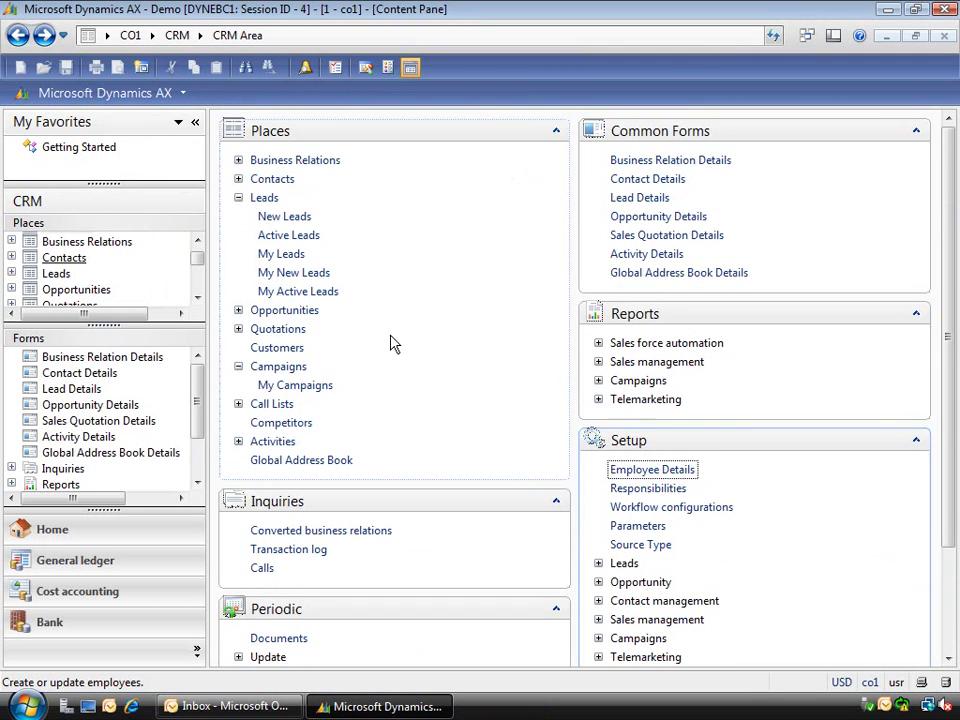
click(264, 197)
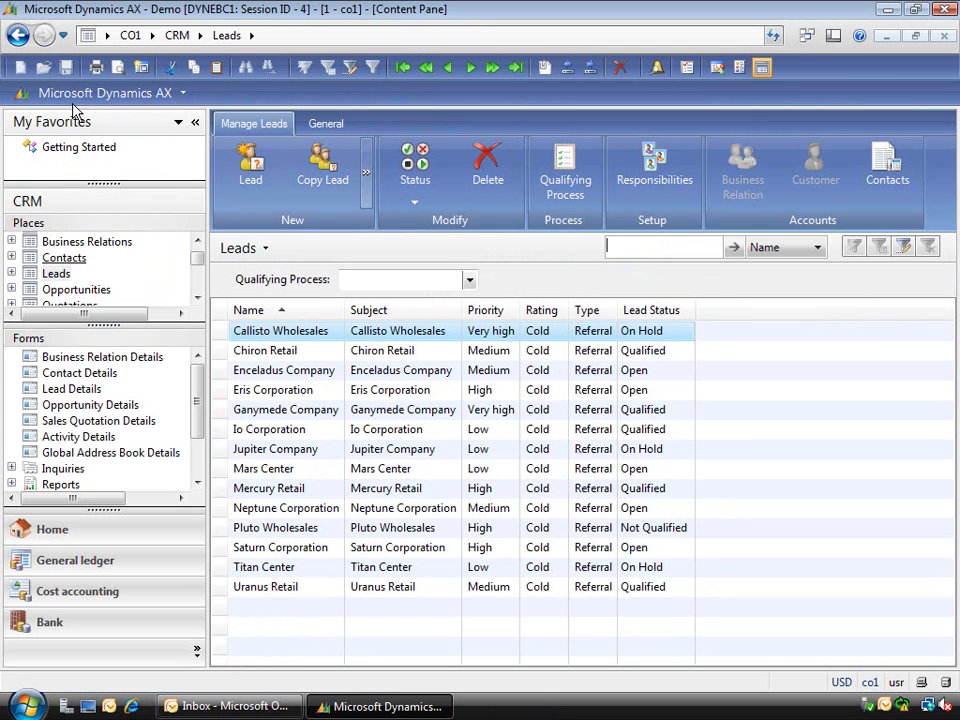
click(17, 35)
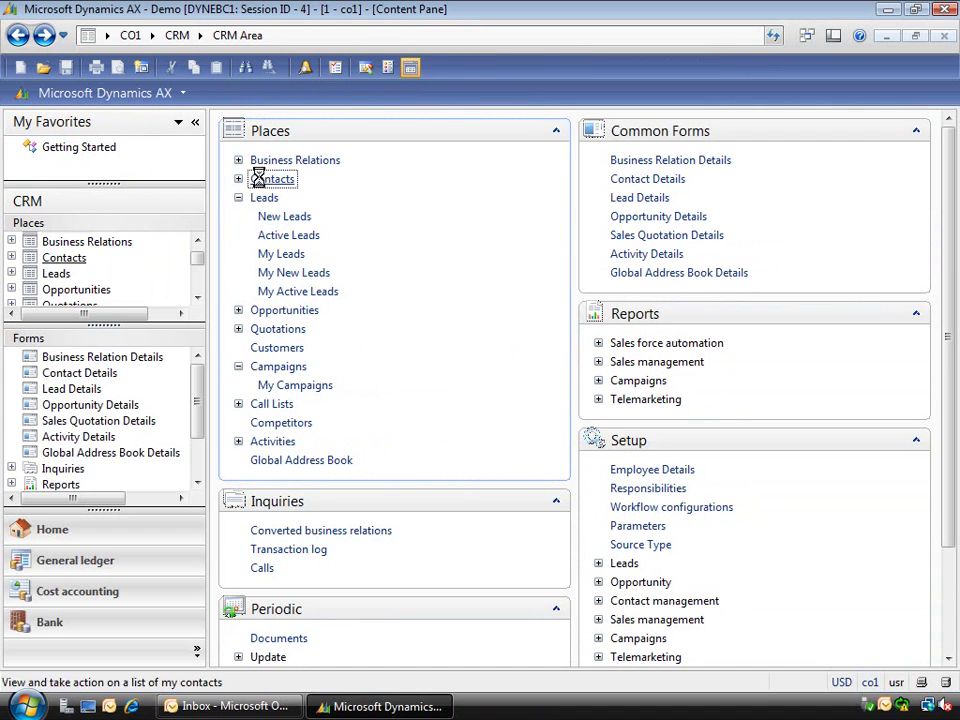
click(278, 180)
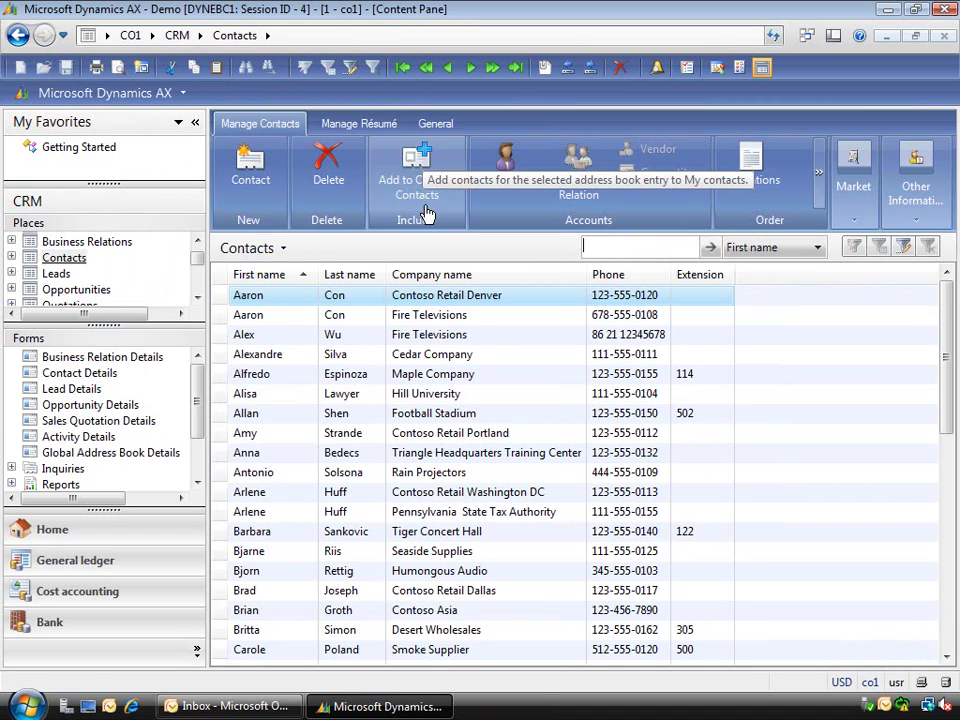
click(266, 302)
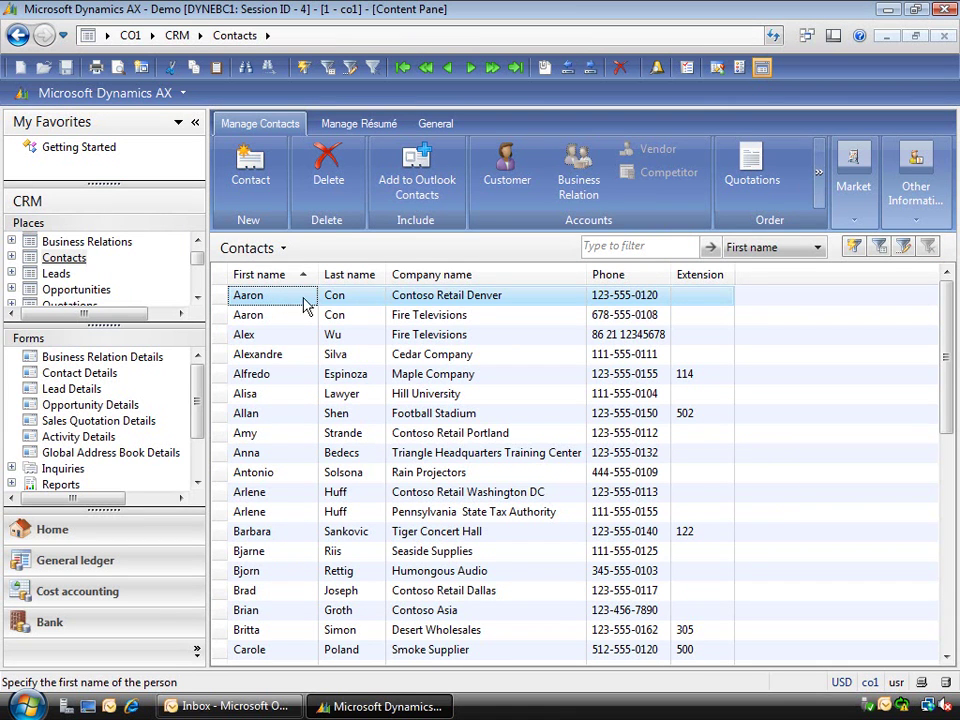
click(414, 168)
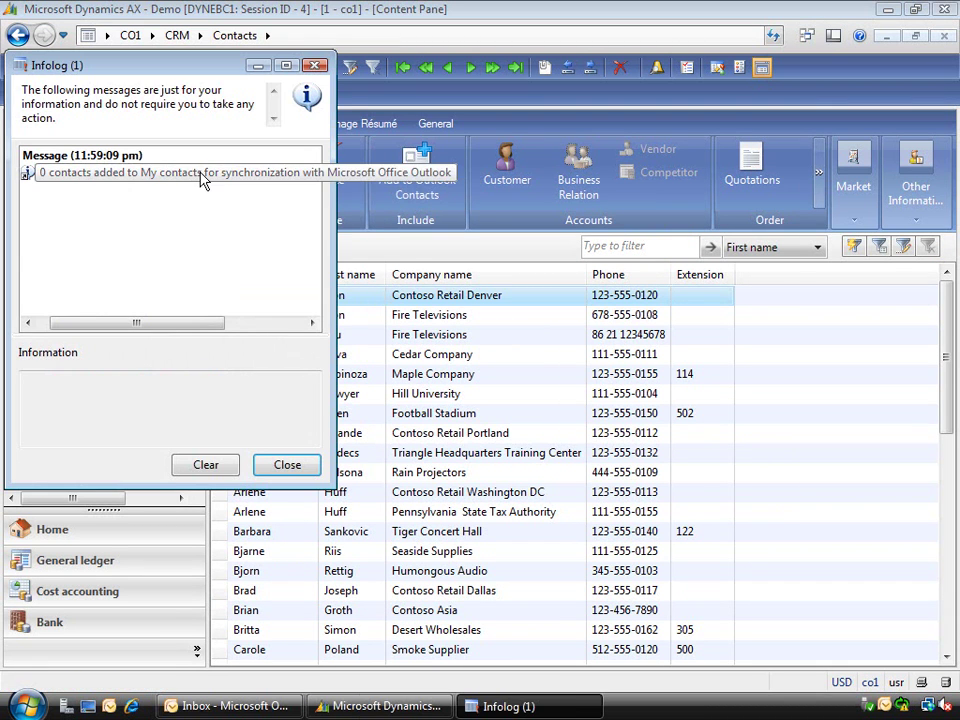
Dismiss the open message and add the second Fire Televisions contact in the list to the Outlook contacts
click(287, 464)
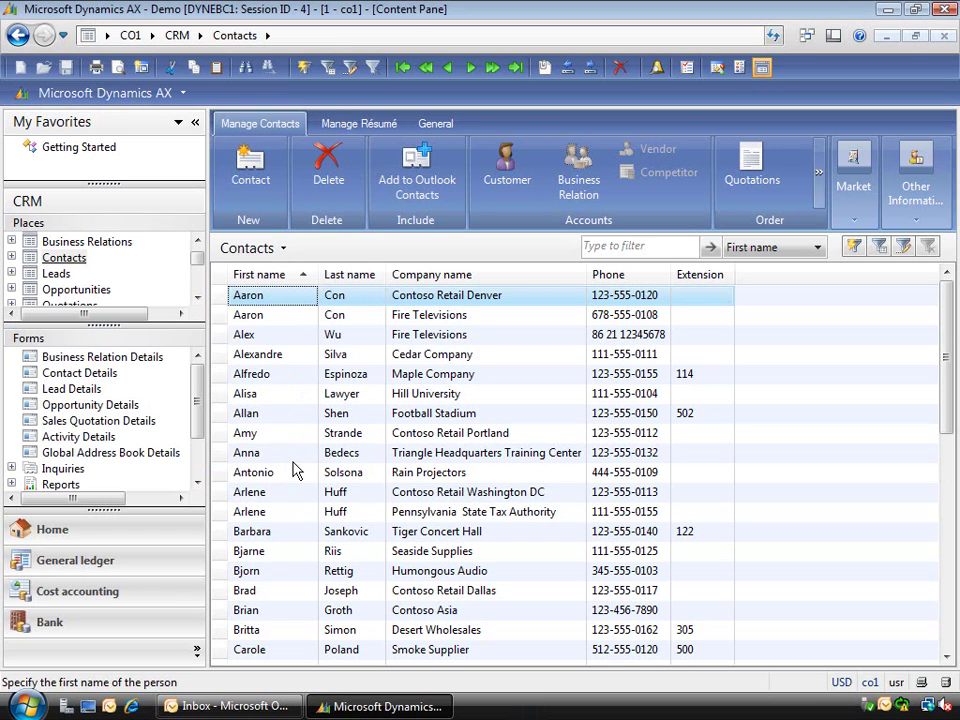
click(268, 336)
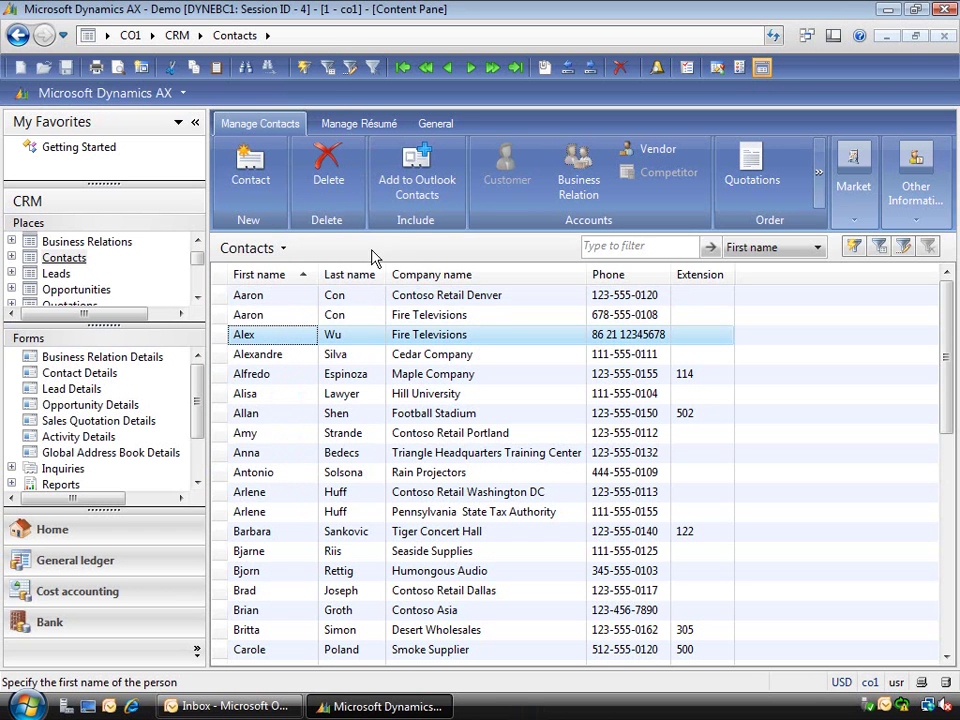
click(414, 168)
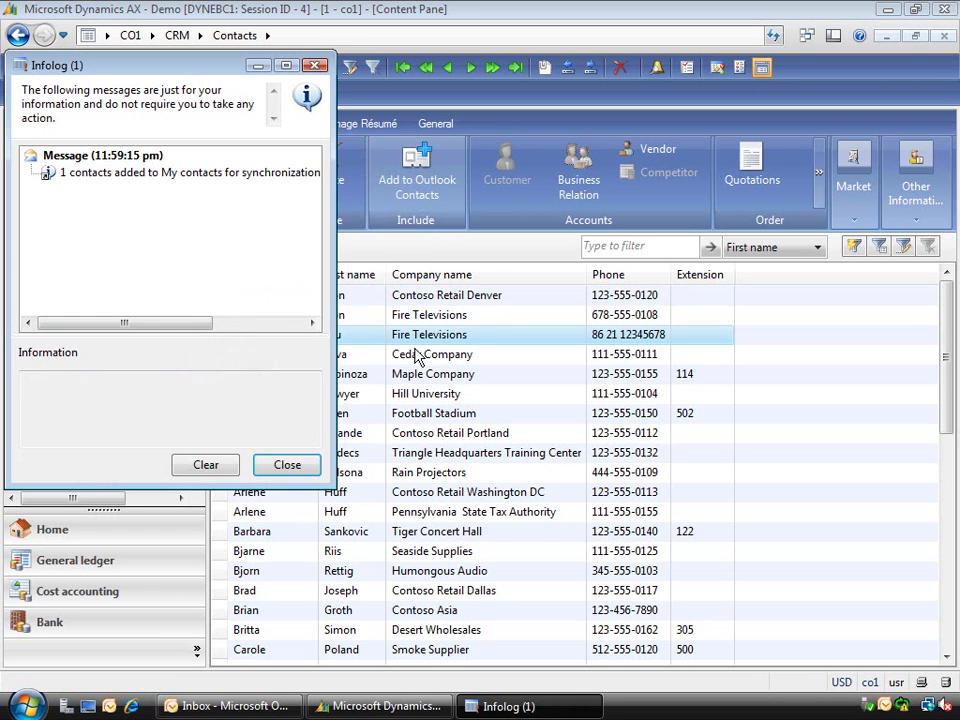
click(286, 464)
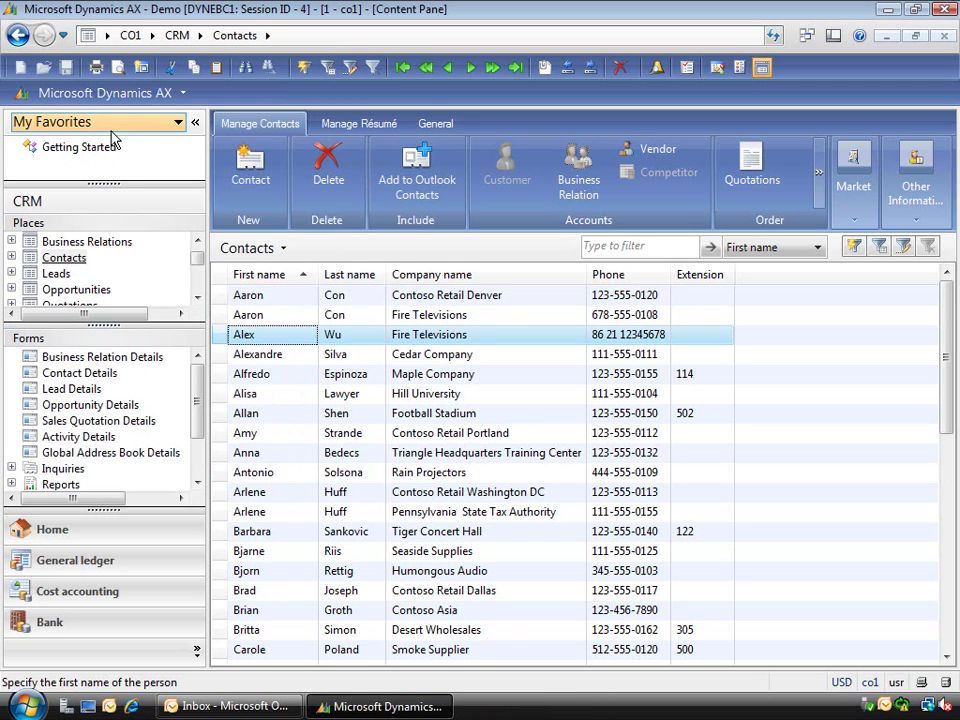
Run the periodic Microsoft Office Outlook synchronization from the CRM area for contacts, tasks and appointments dated 4/13/2008
click(18, 35)
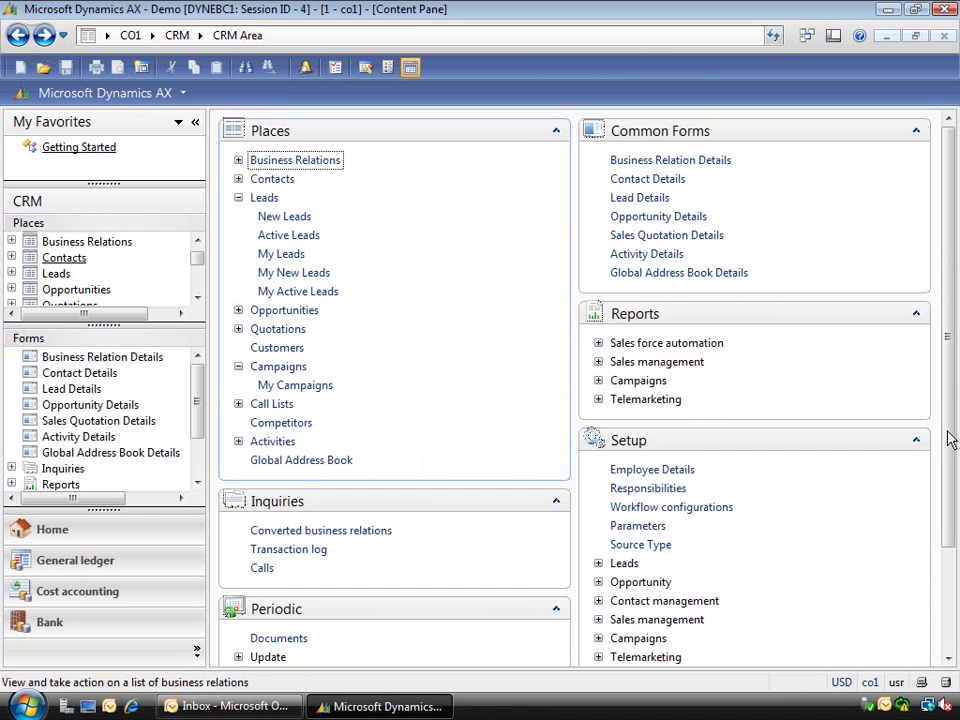
drag(953, 450, 949, 595)
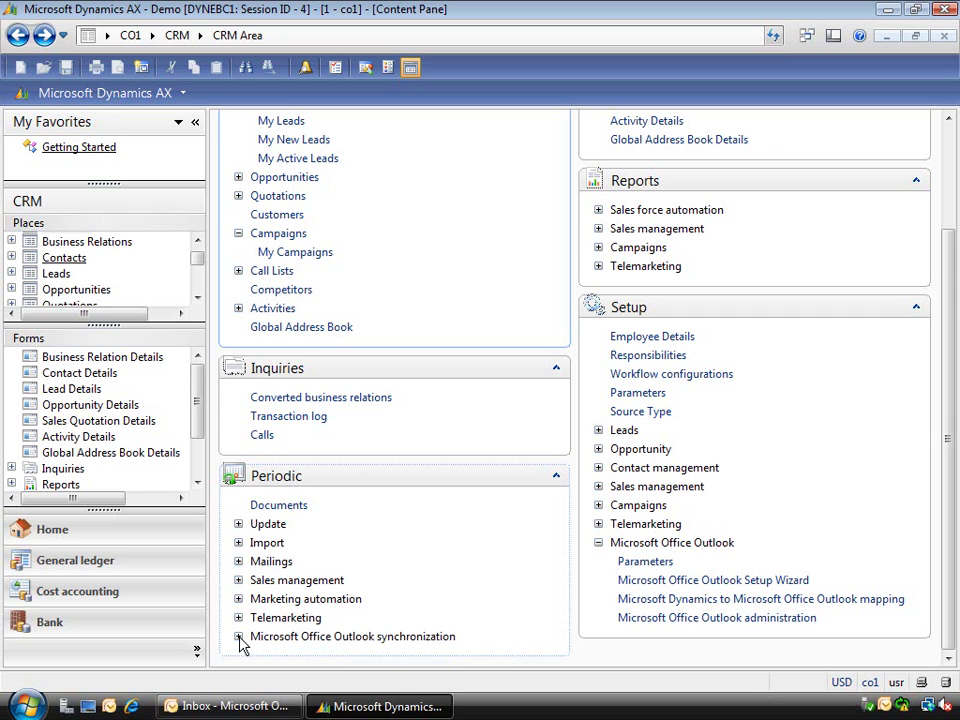
click(239, 637)
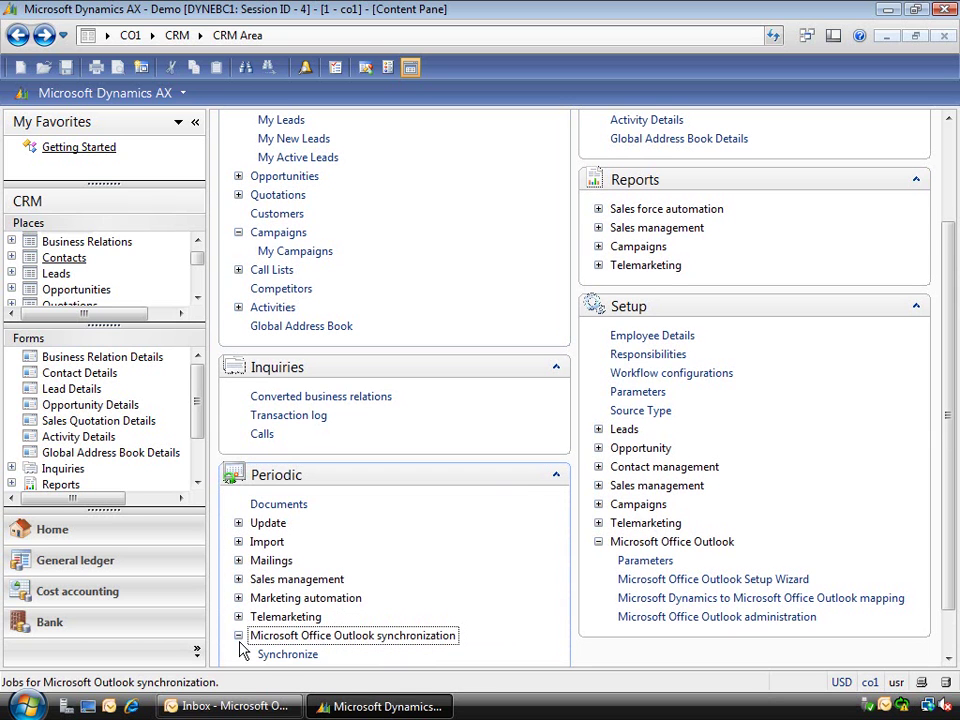
click(290, 656)
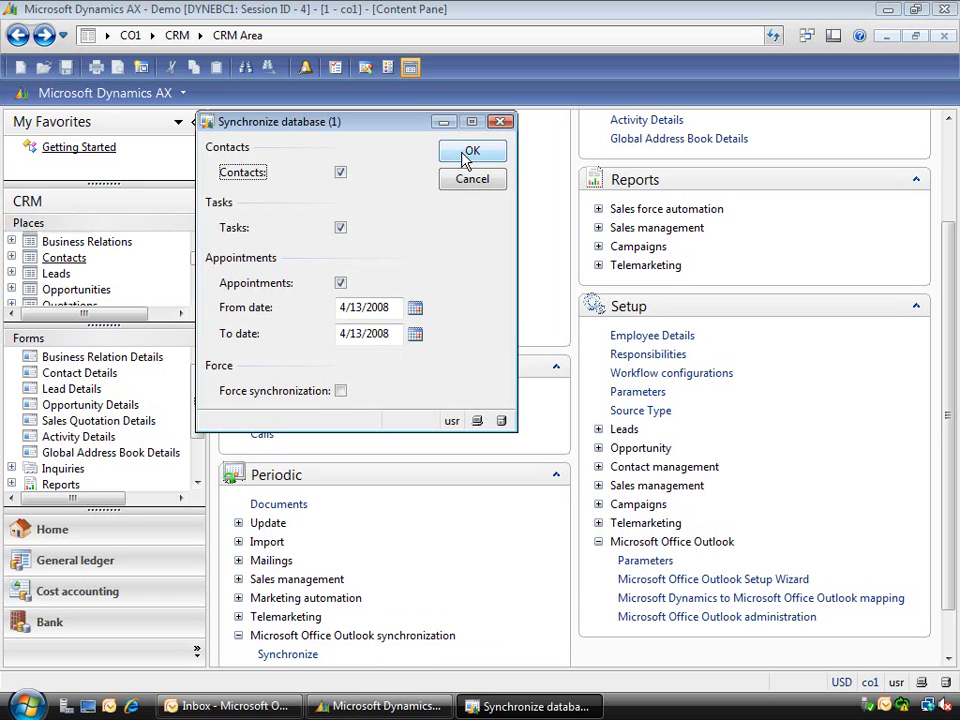
key(Return)
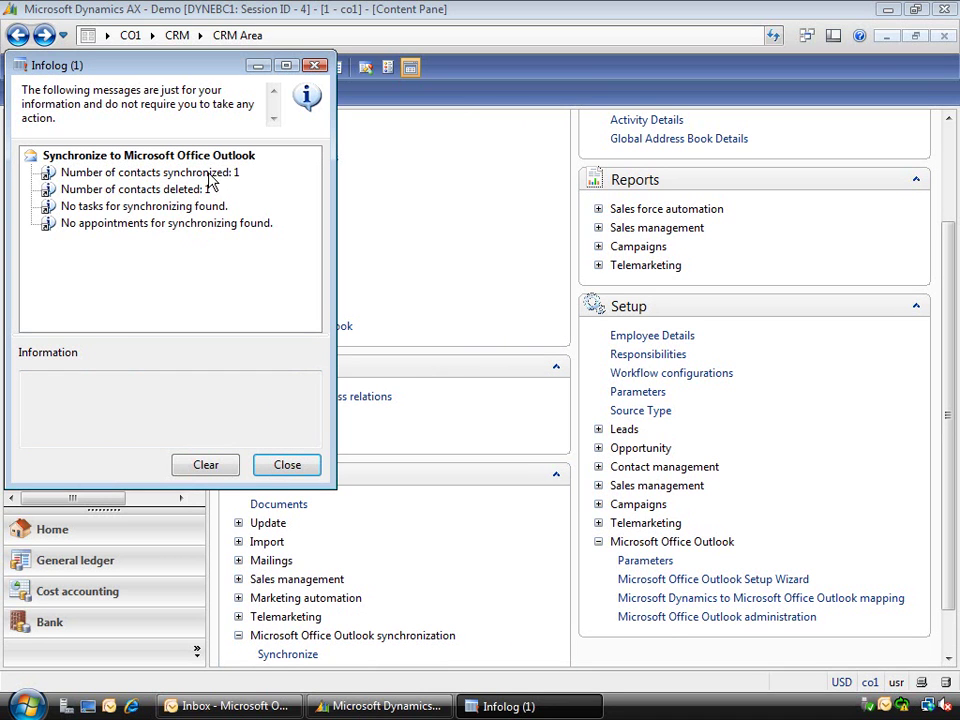
click(266, 469)
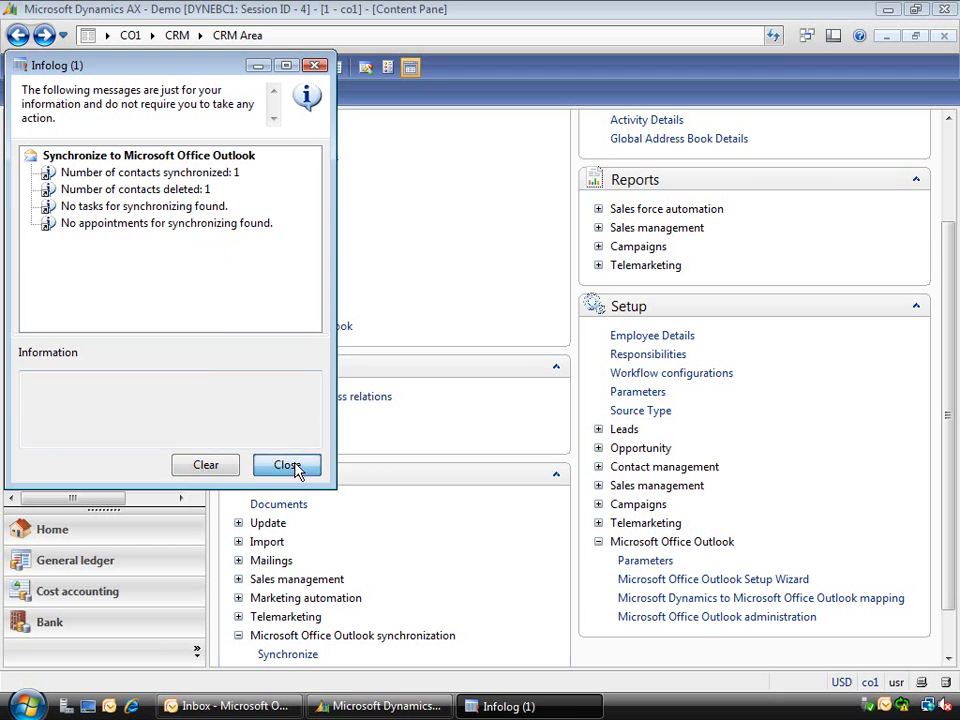
Switch to Microsoft Outlook, check the Contacts and Tasks folders for synchronized items, and return to Microsoft Dynamics AX
click(297, 708)
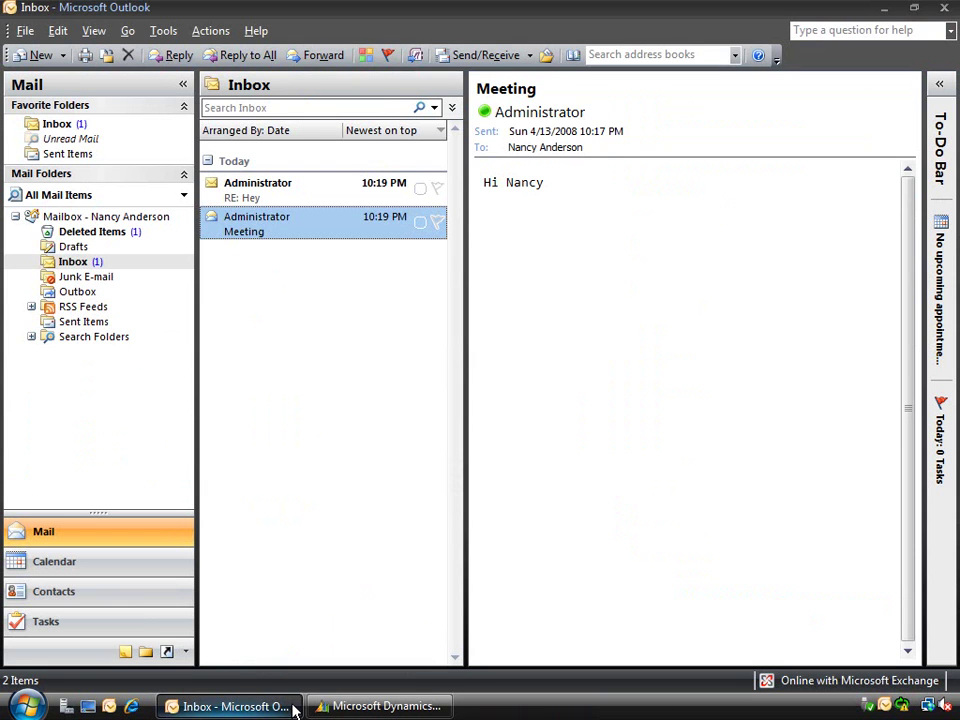
click(148, 599)
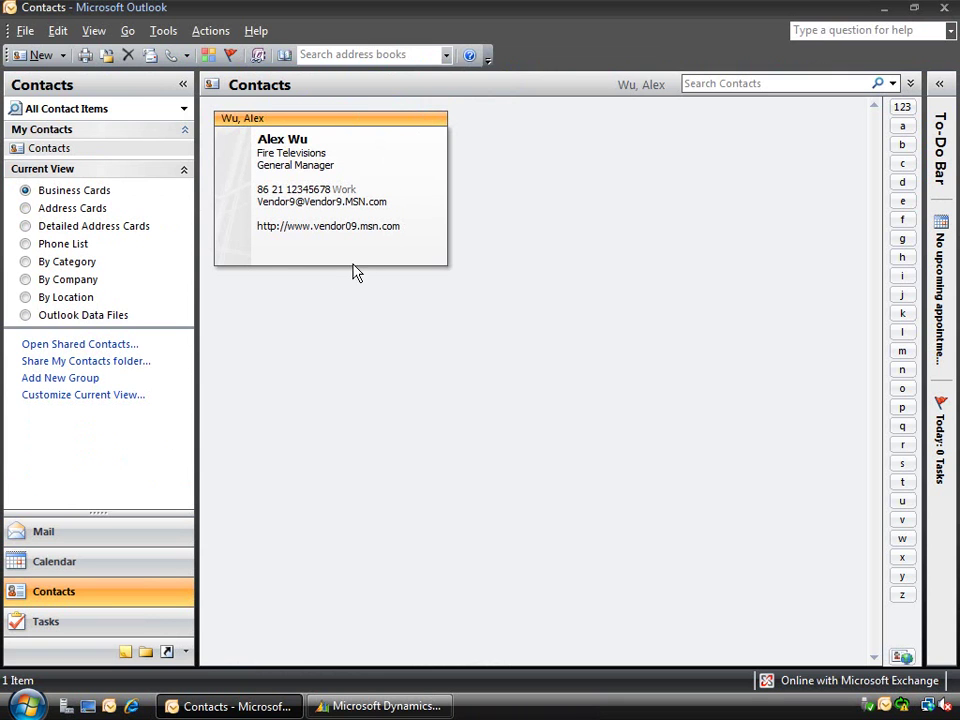
click(170, 624)
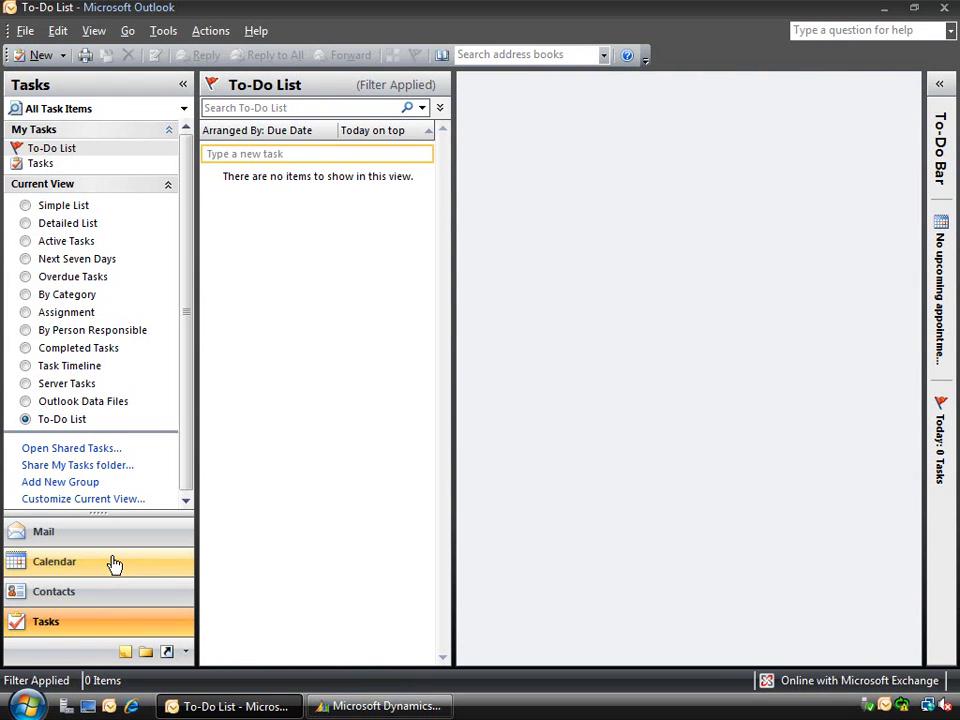
click(334, 708)
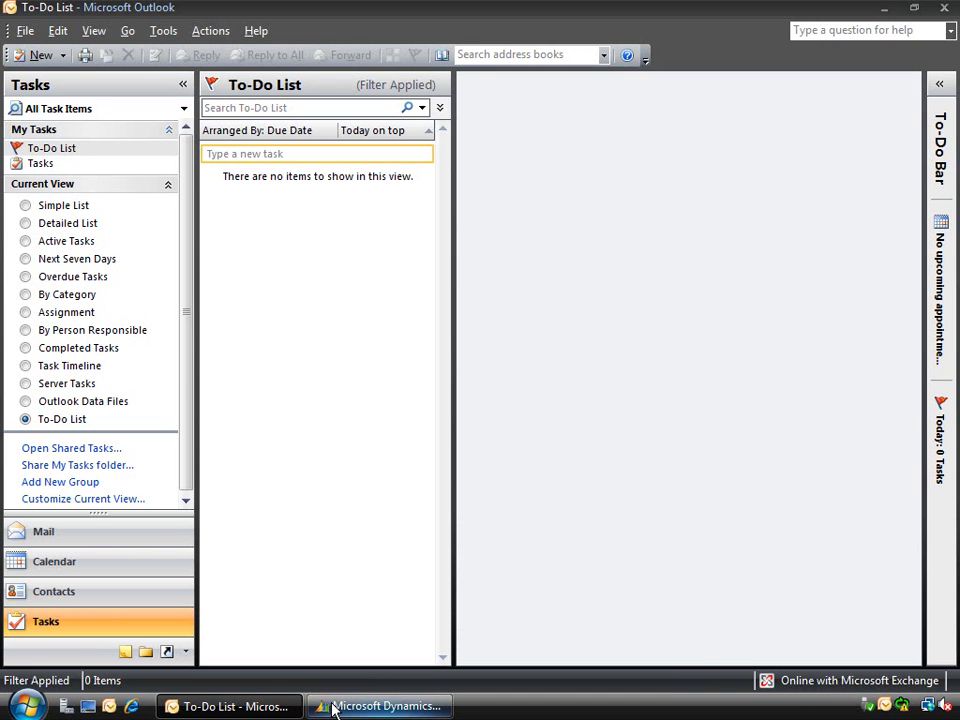